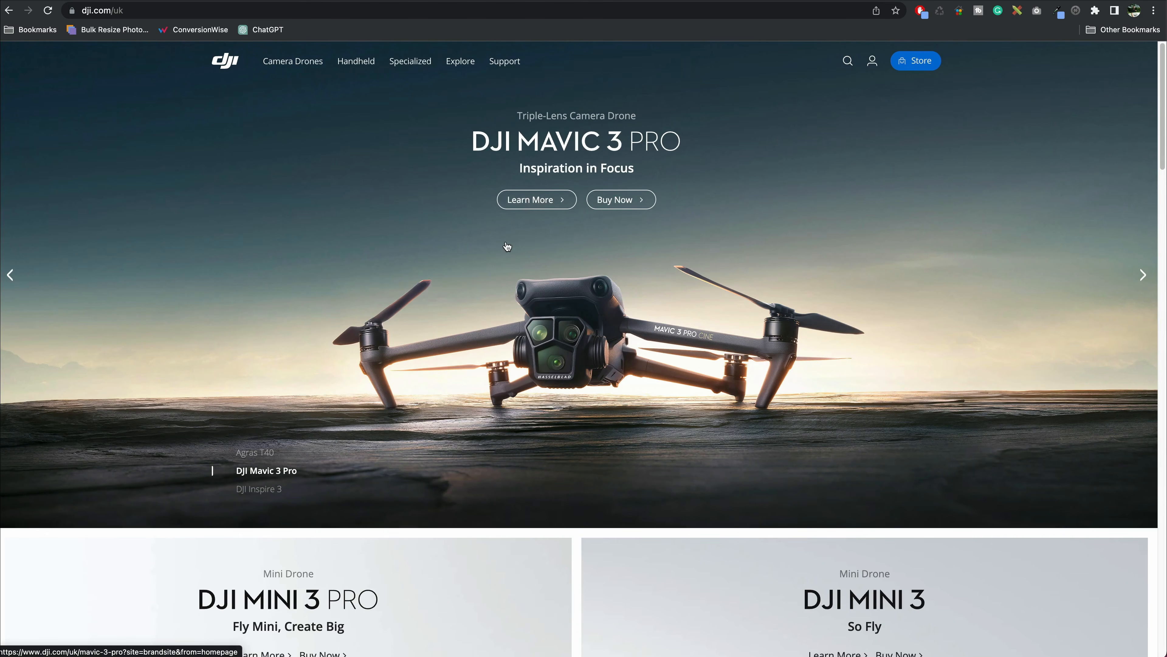
Download the Mac pkg of DJI Assistant 2 (Consumer Drones Series) from the DJI website's Download Center.
scroll(556, 285, "down", 20)
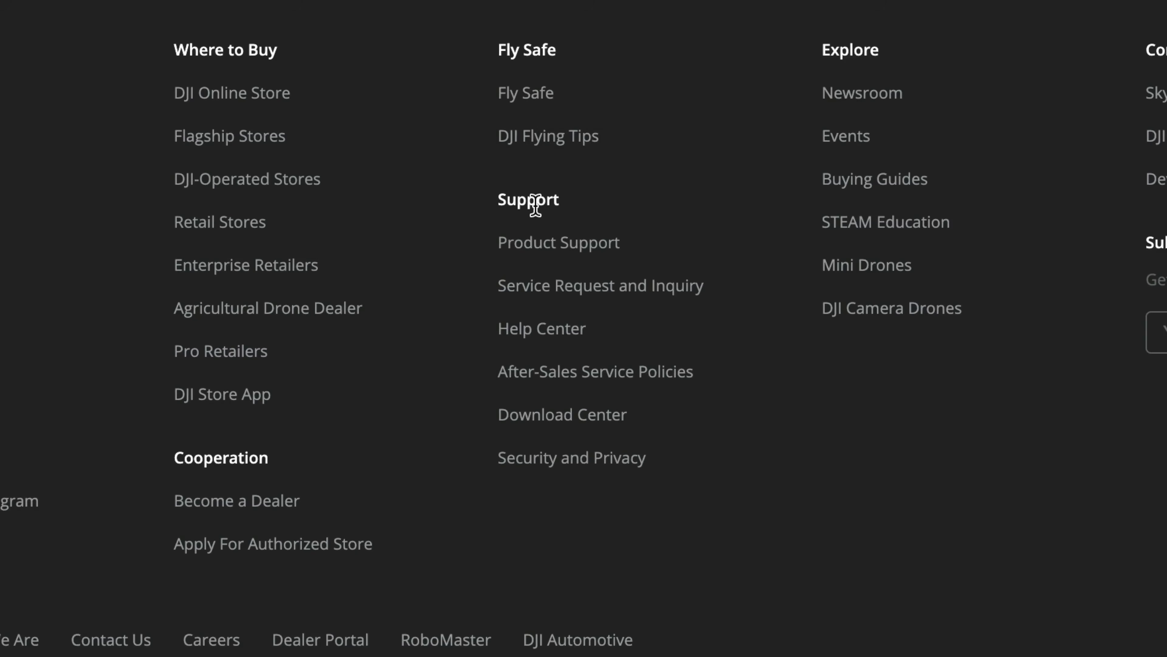
left_click(566, 429)
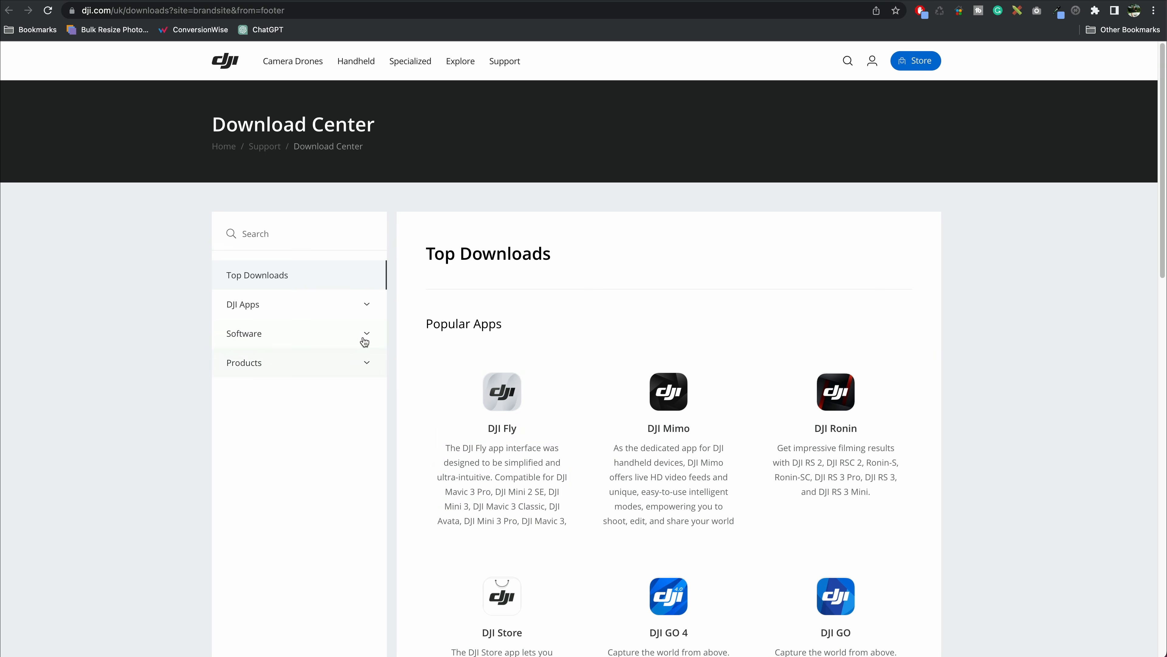
left_click(364, 339)
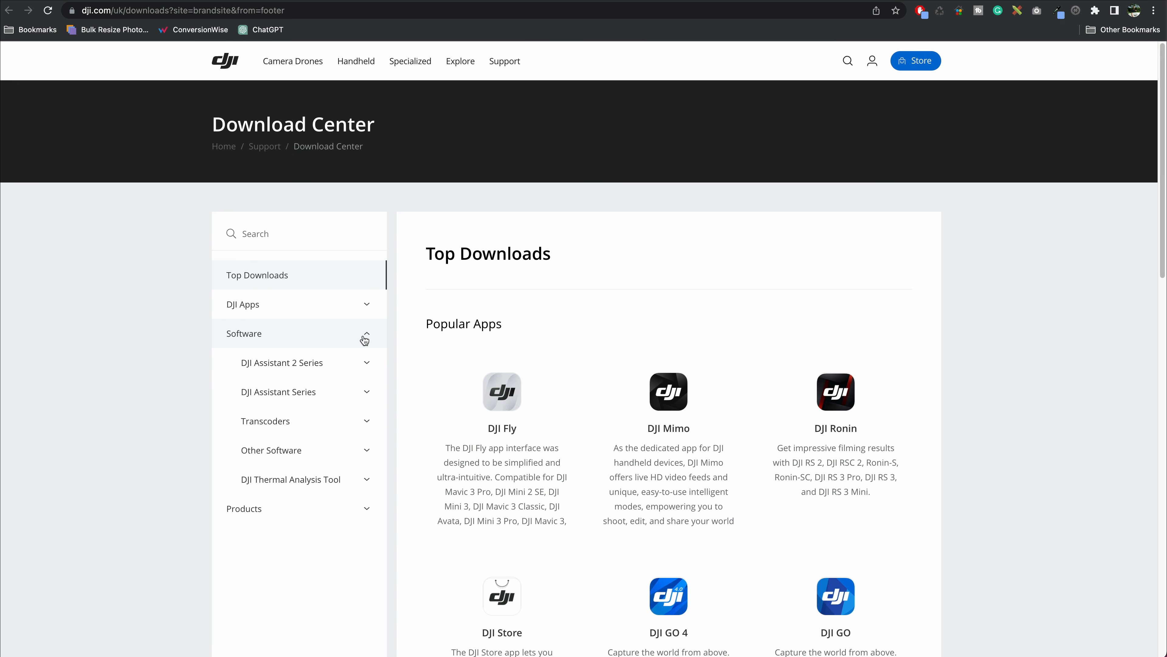
left_click(333, 370)
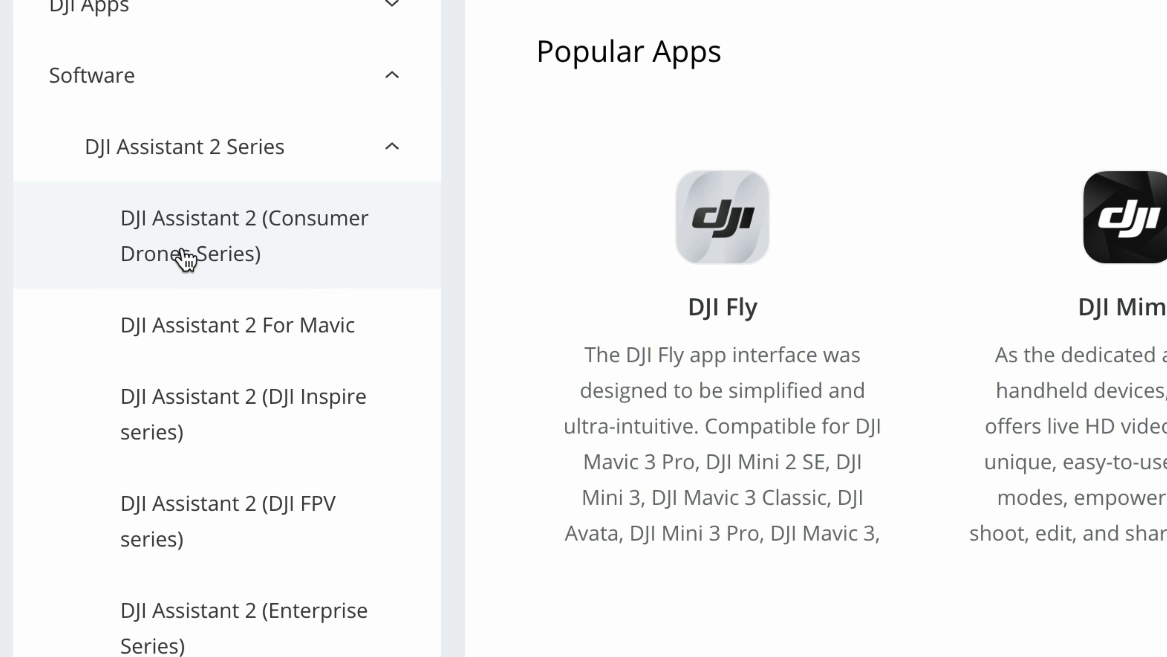
left_click(186, 260)
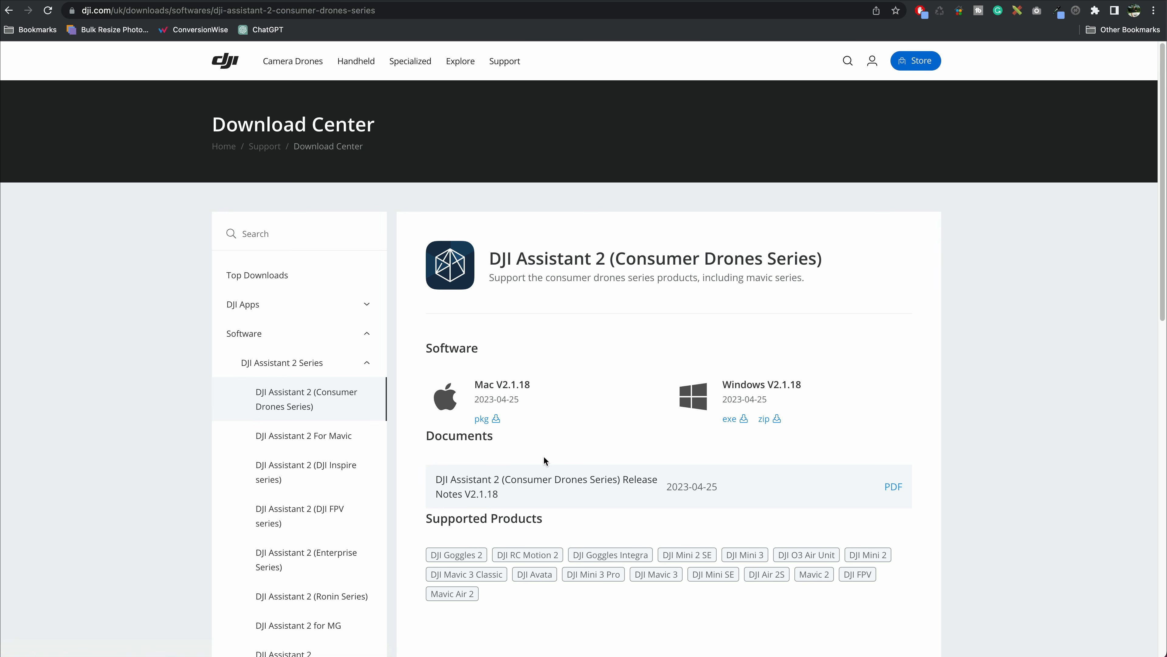
left_click(497, 418)
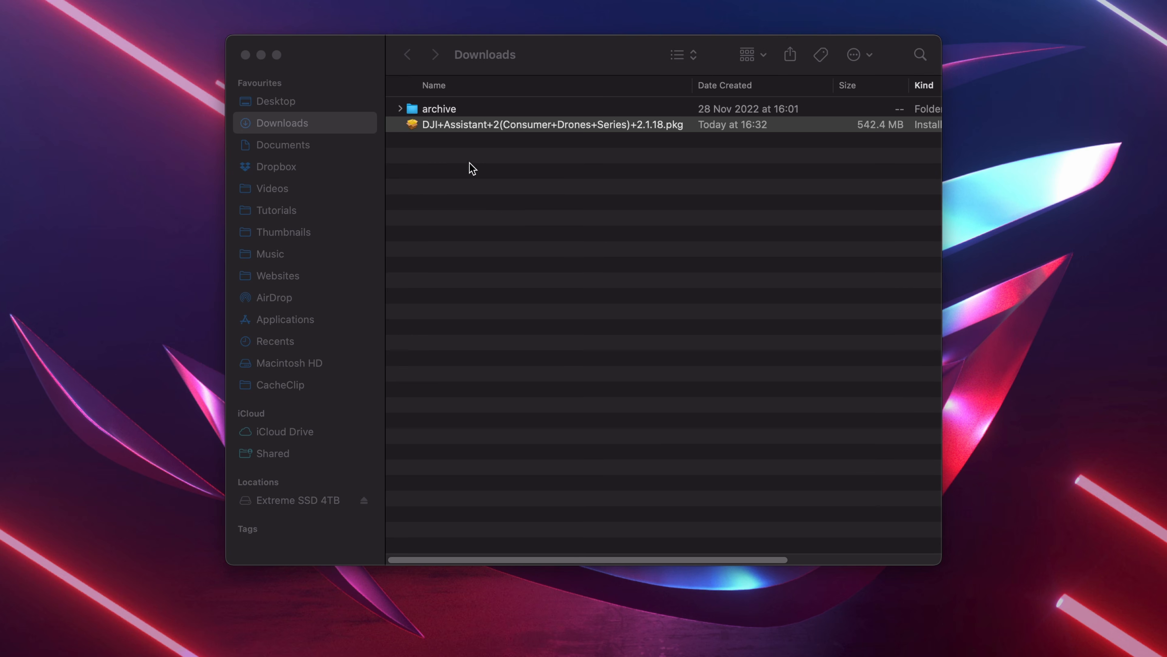
Open the downloaded DJI Assistant 2 package and authorise it to open anyway in the macOS Privacy & Security settings.
left_click(426, 127)
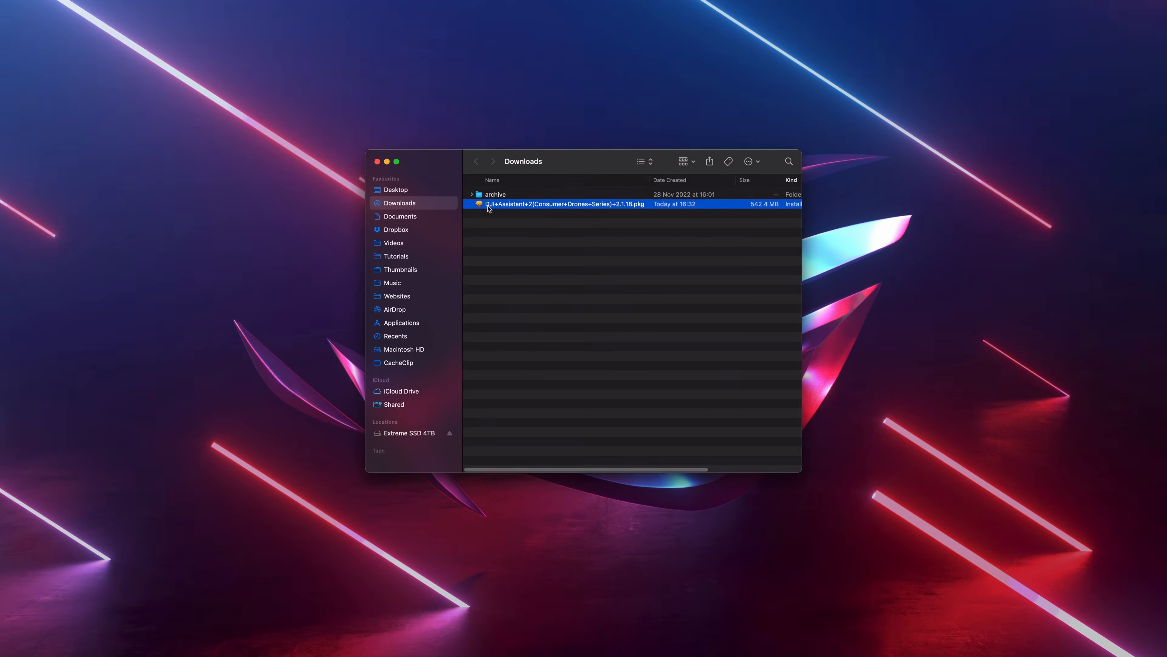
double_click(429, 128)
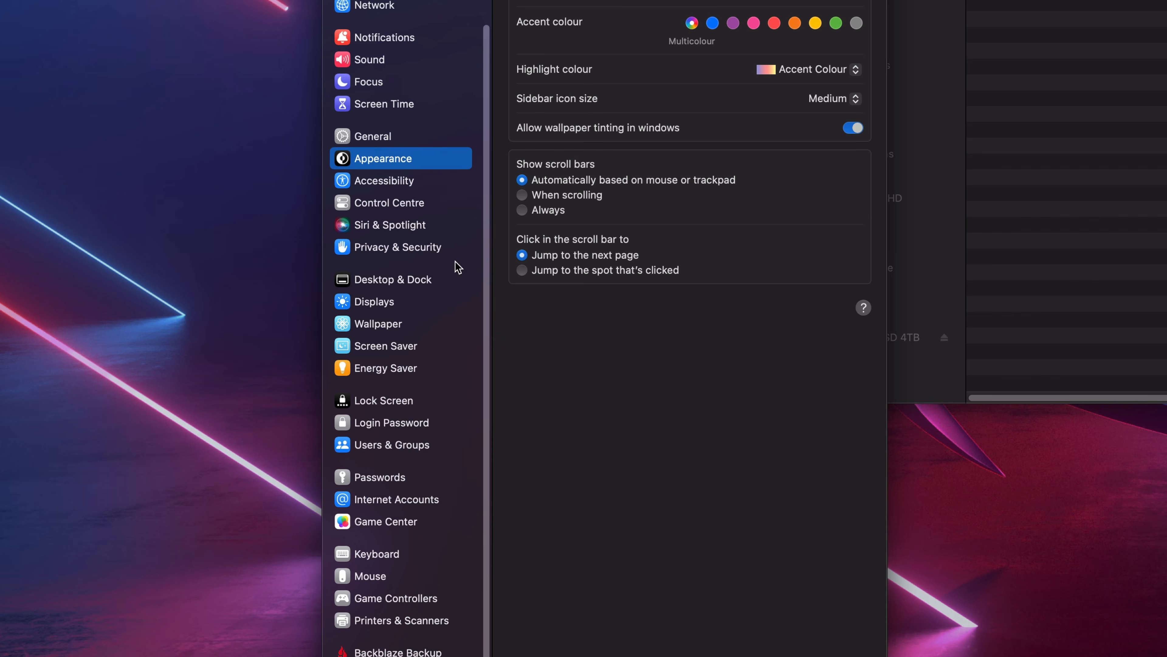
left_click(427, 251)
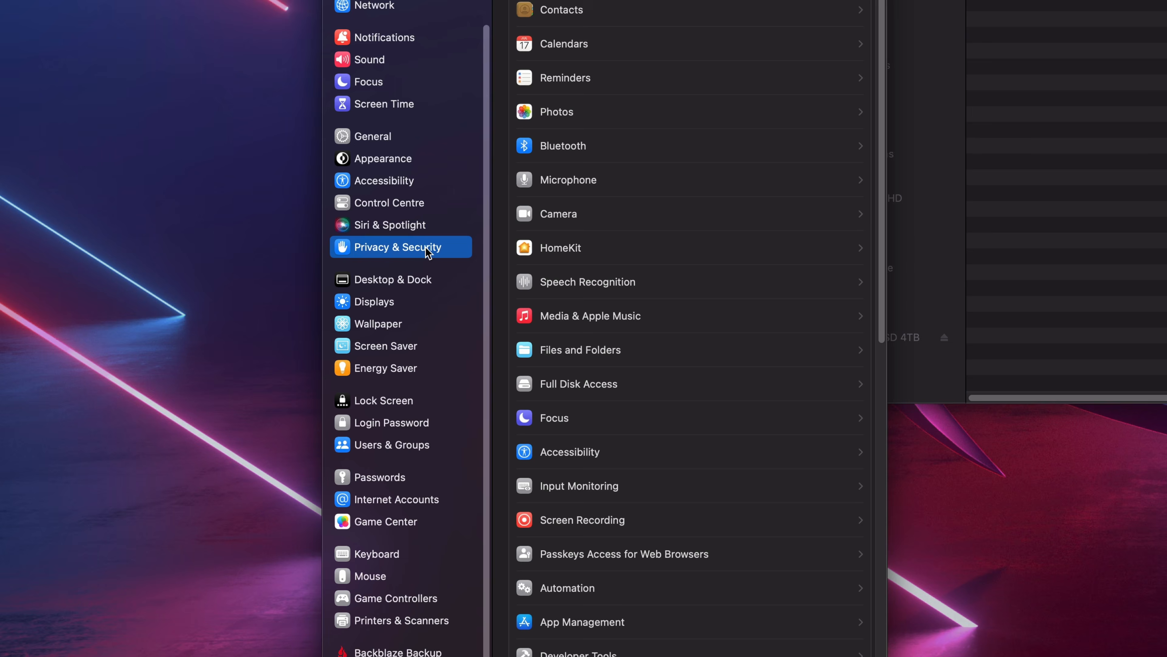
scroll(625, 345, "down", 15)
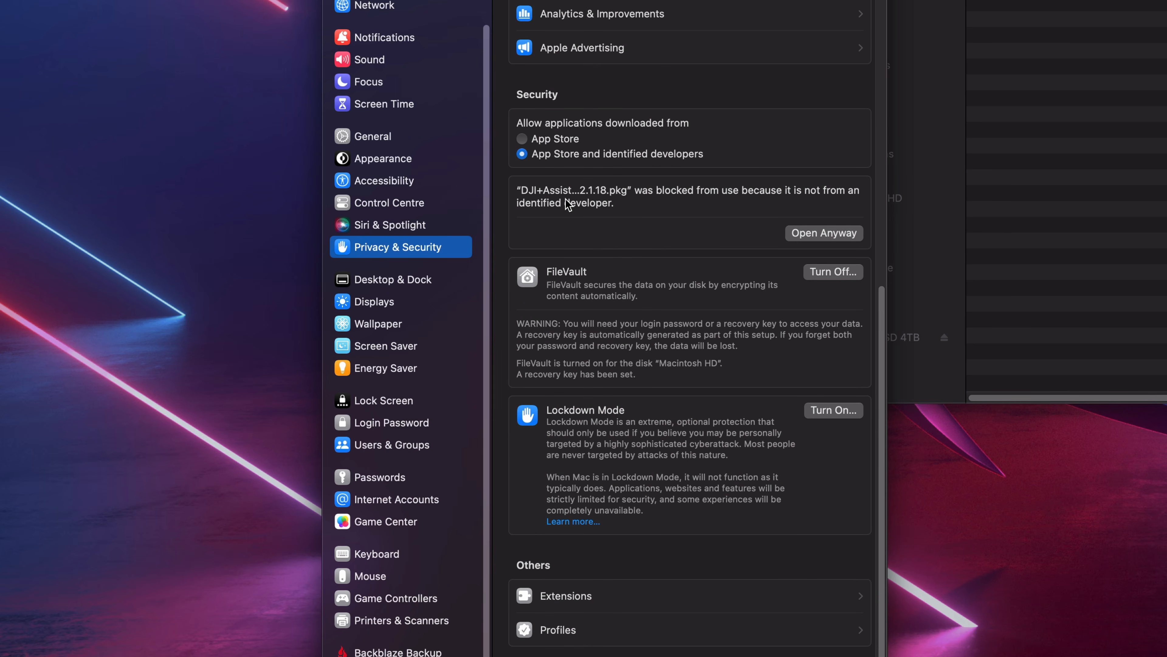
left_click(823, 235)
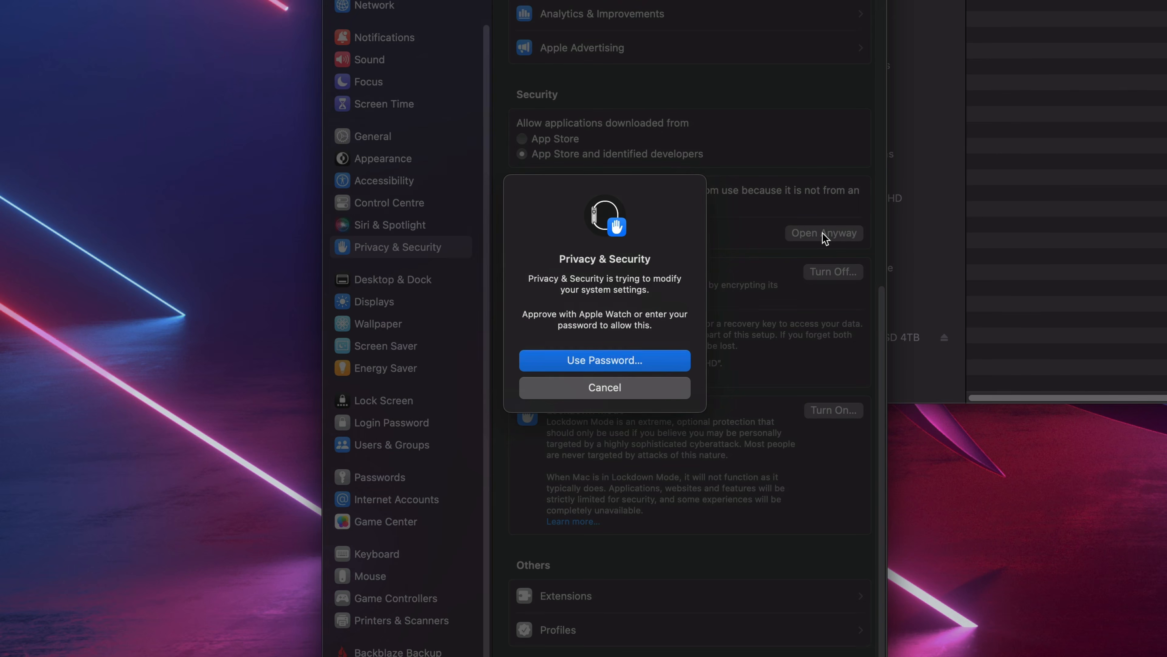
left_click(658, 363)
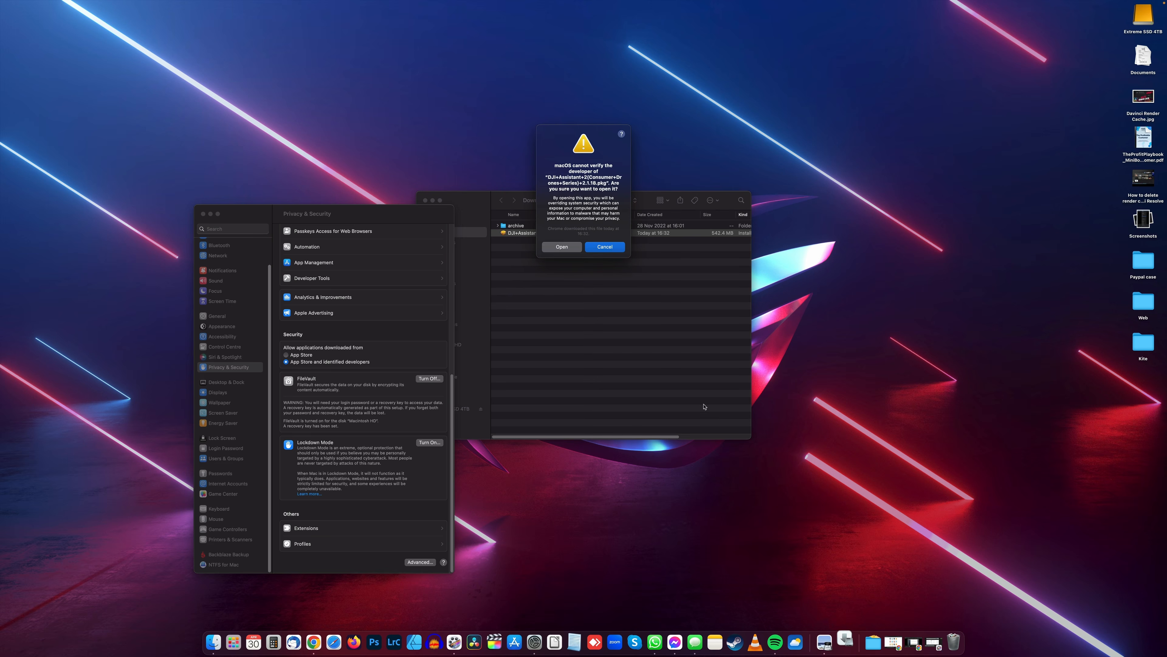
left_click(570, 250)
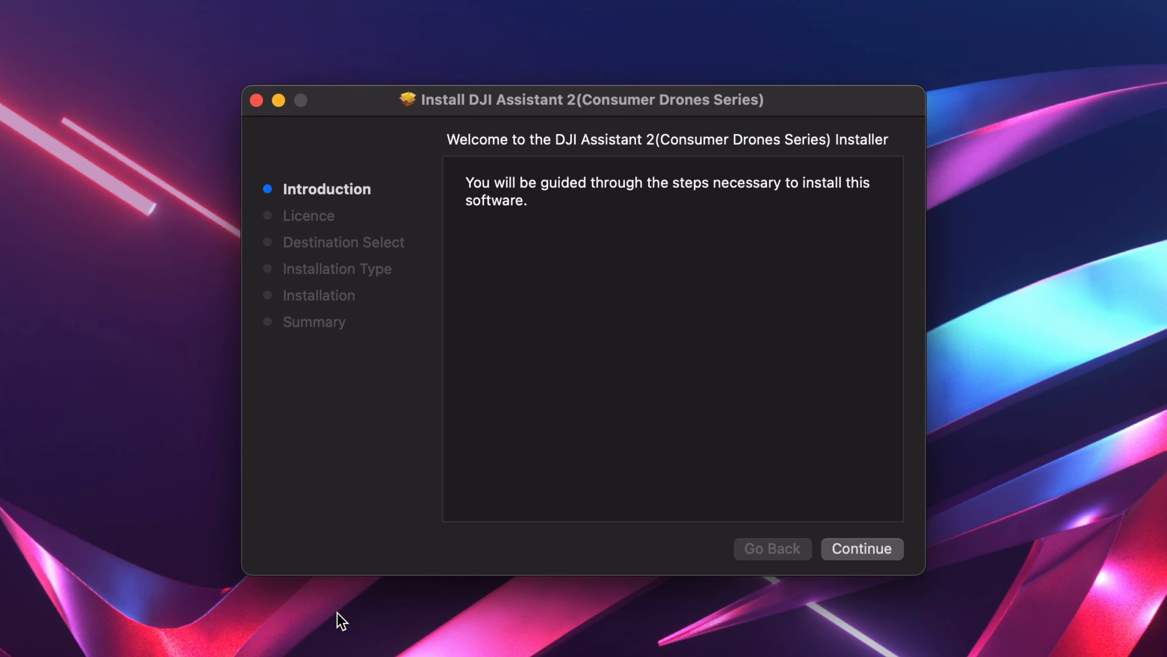
Agree to the software licence and start the standard installation on Macintosh HD, authorising it with the account password.
left_click(866, 552)
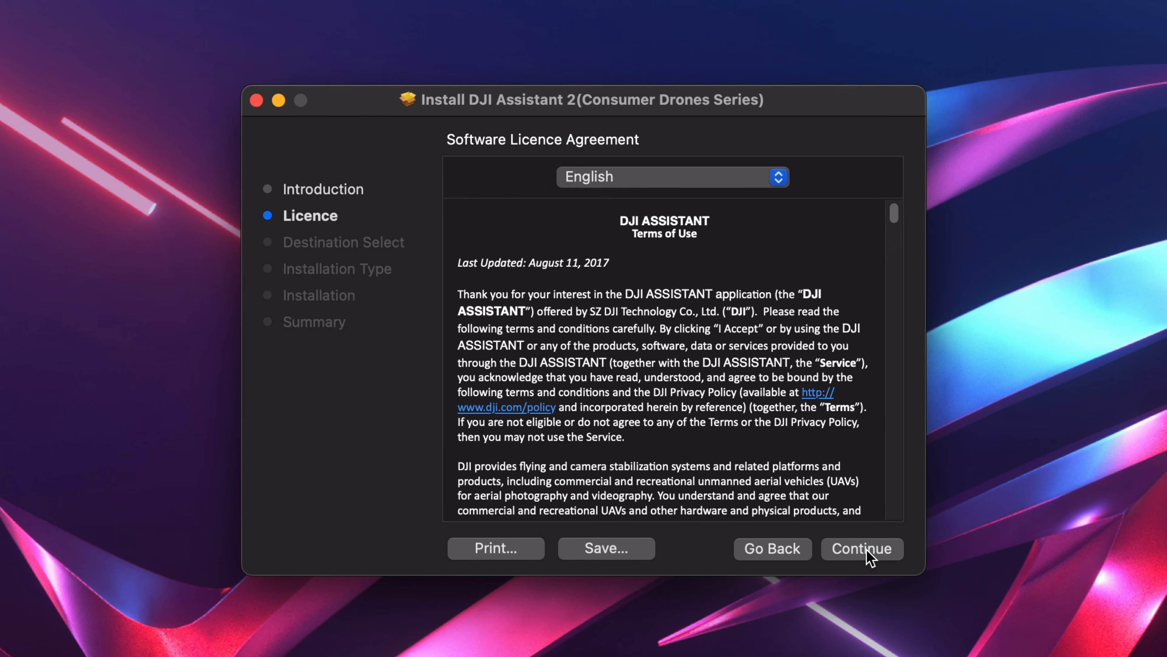
left_click(870, 554)
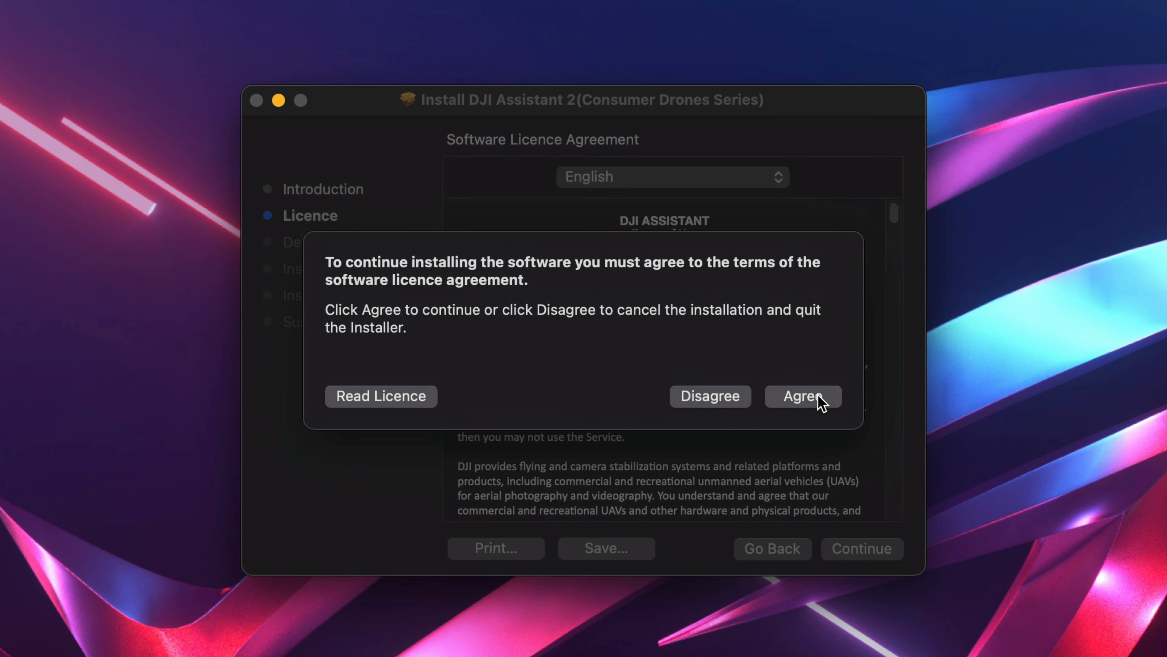
left_click(818, 395)
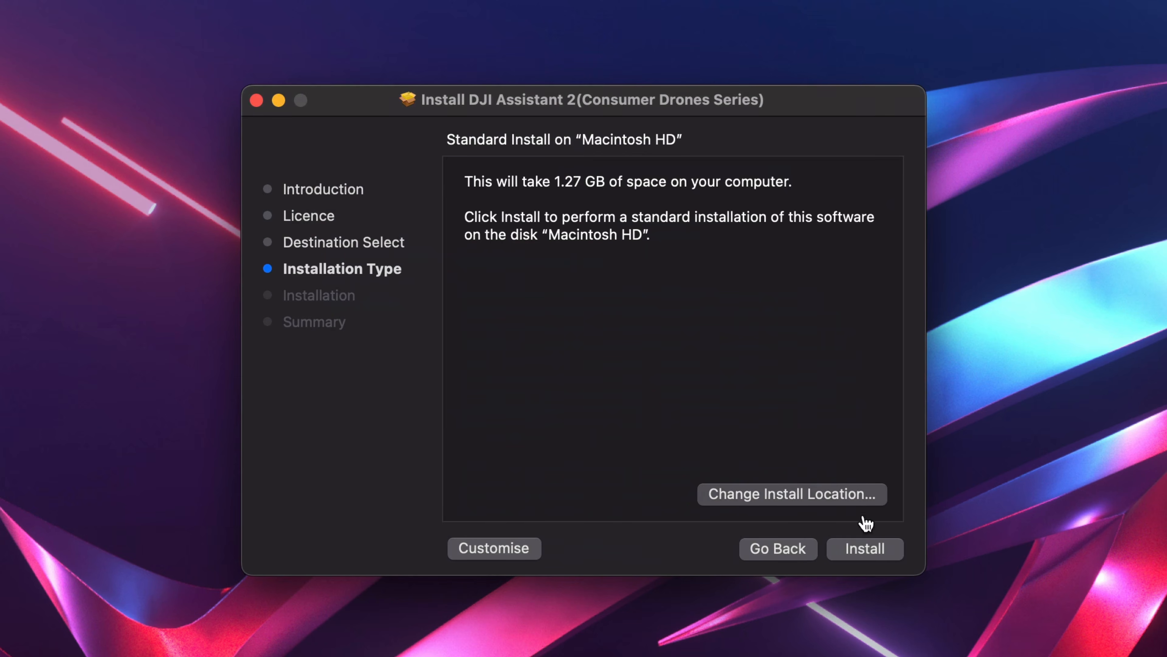
left_click(867, 551)
type("••••••••••••")
key("Return")
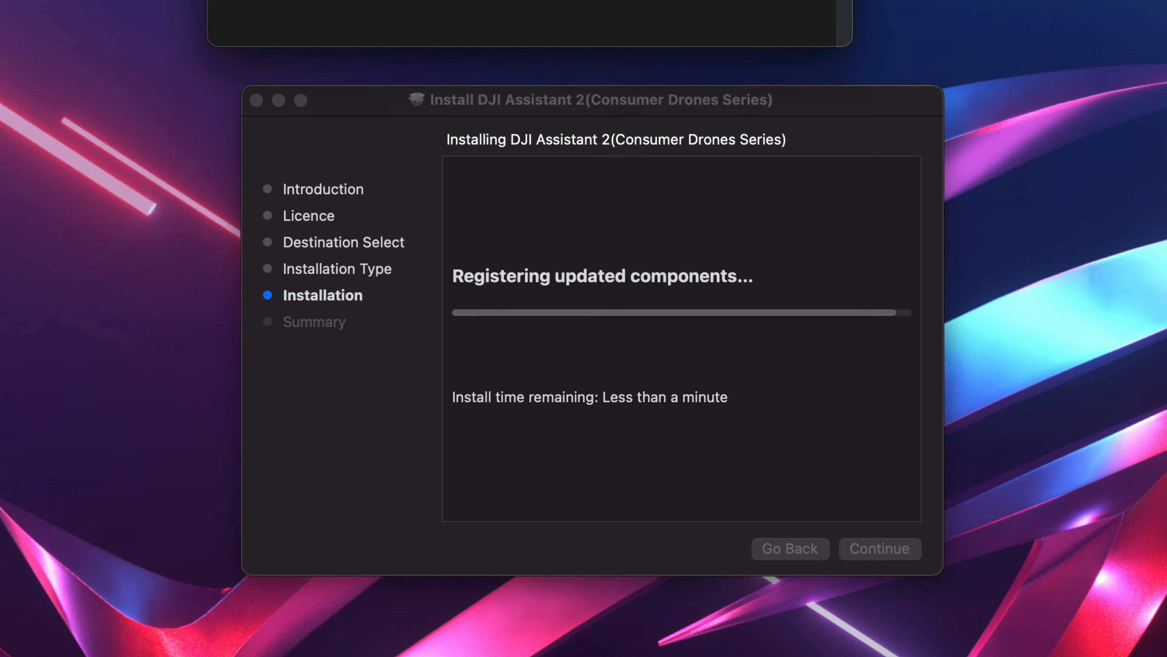
Submit the Mac login password at the installdriver.sh prompt in Terminal and return to the installer.
left_click_drag(715, 136, 779, 154)
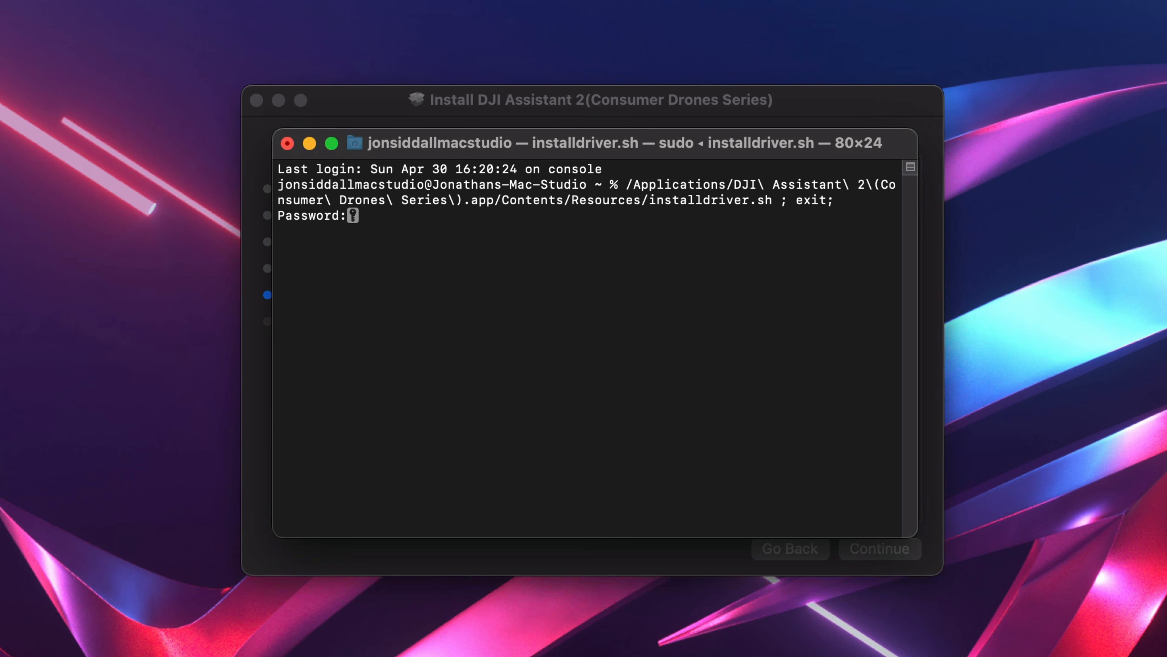
key("Return")
left_click(515, 548)
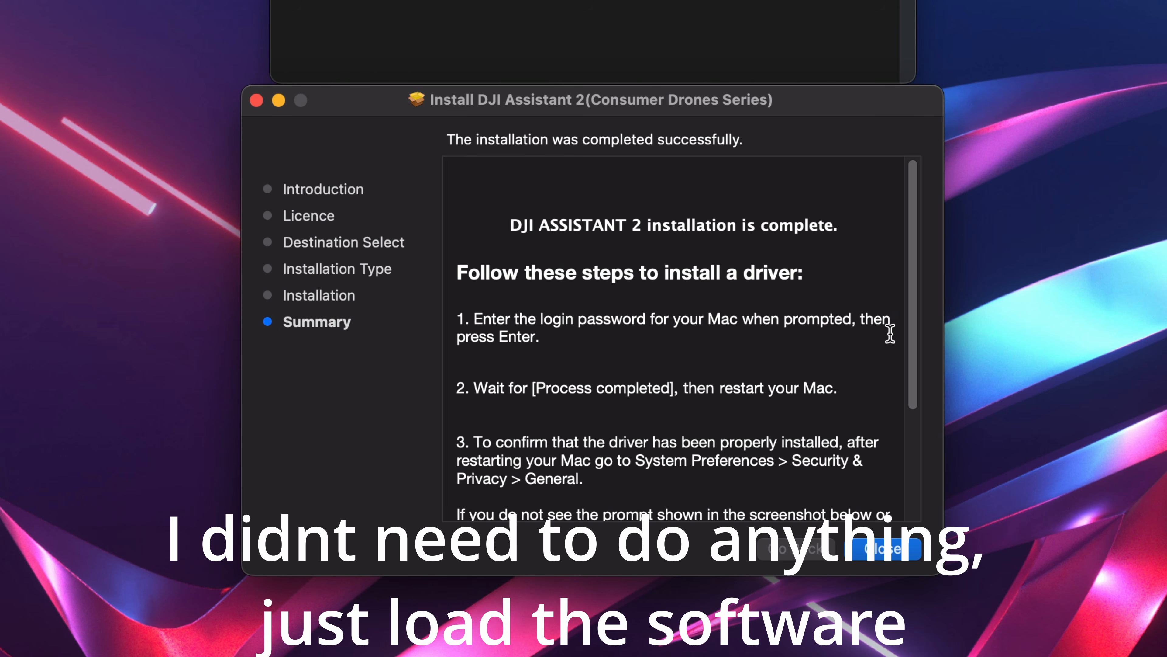
Read through the driver instructions in the installation summary, then close the installer and move its package to the Bin.
left_click_drag(915, 343, 912, 443)
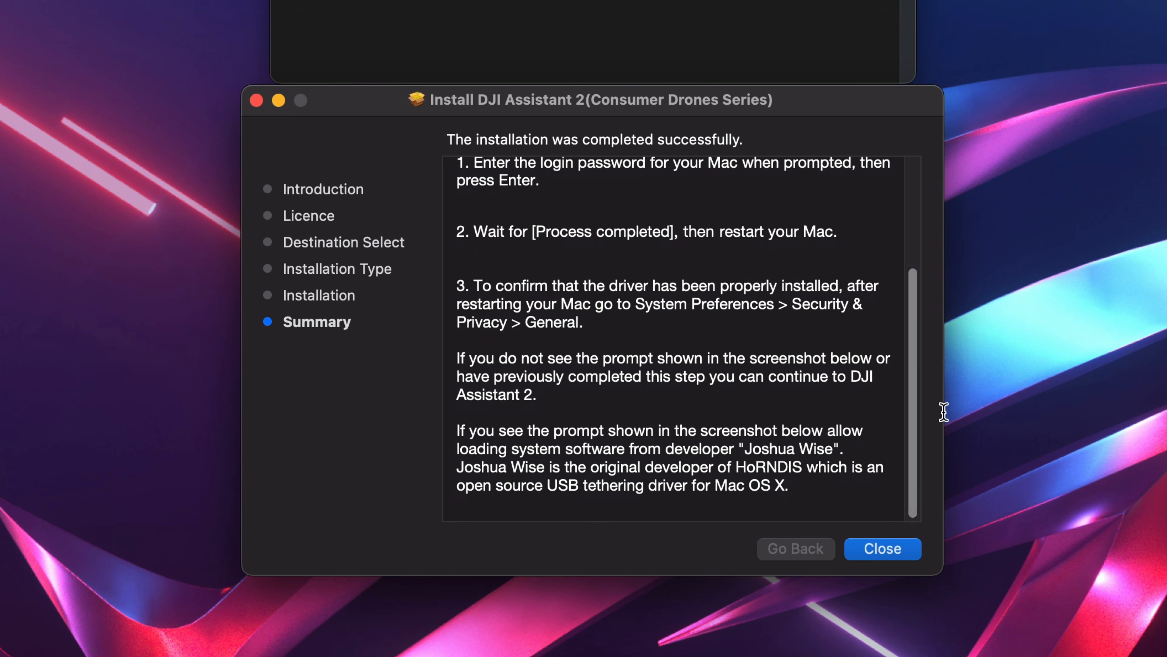
left_click(884, 550)
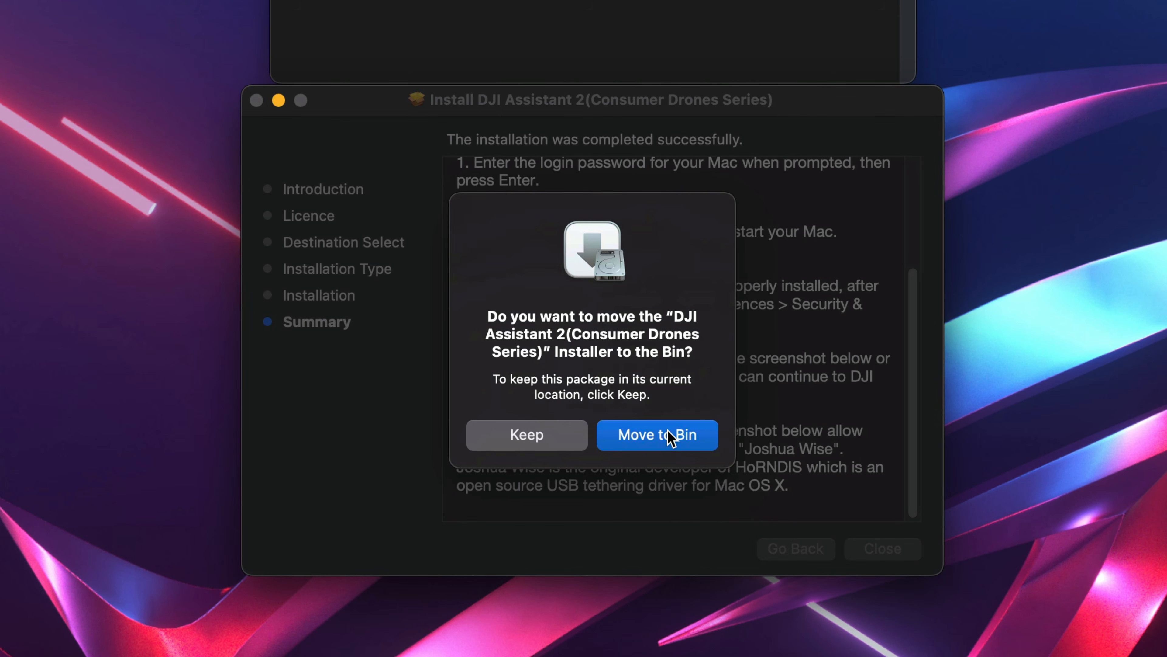
left_click(670, 436)
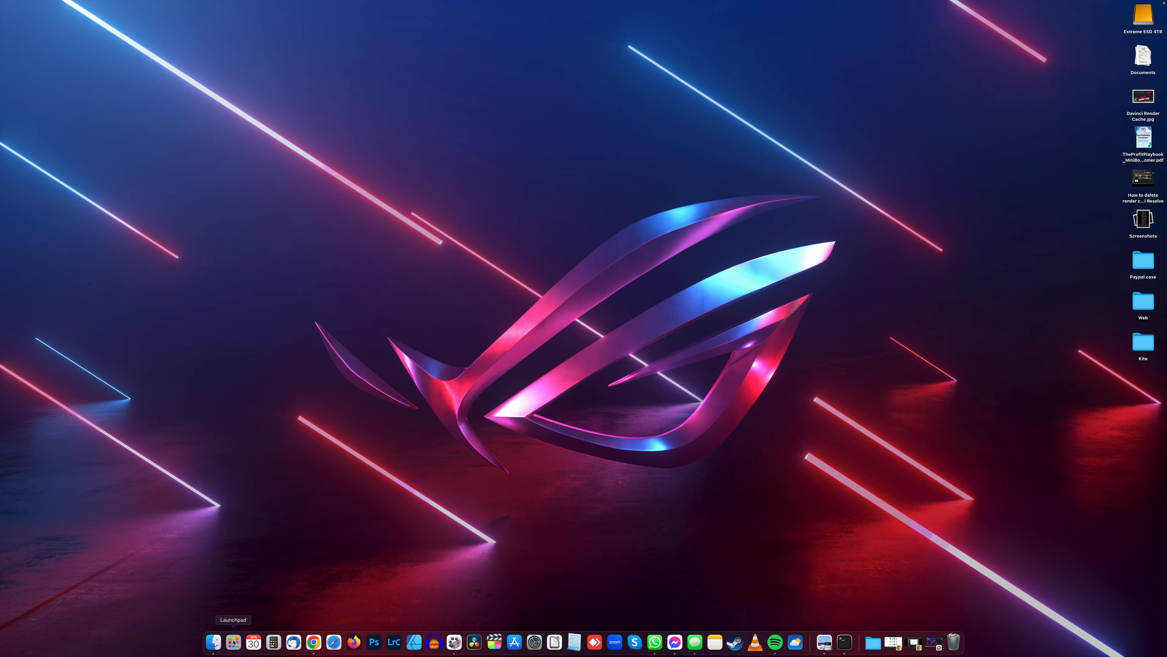
Find DJI Assistant 2 (Consumer Drones Series) in Launchpad by searching for "dji" and launch it.
left_click(234, 641)
type("dji")
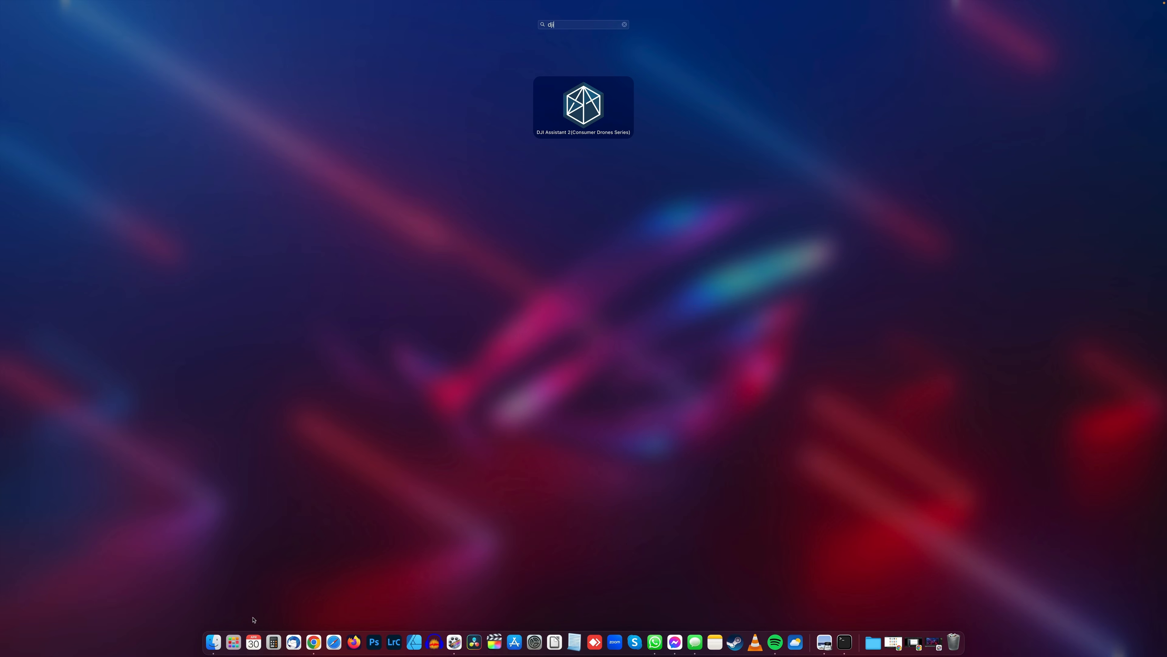
left_click(582, 106)
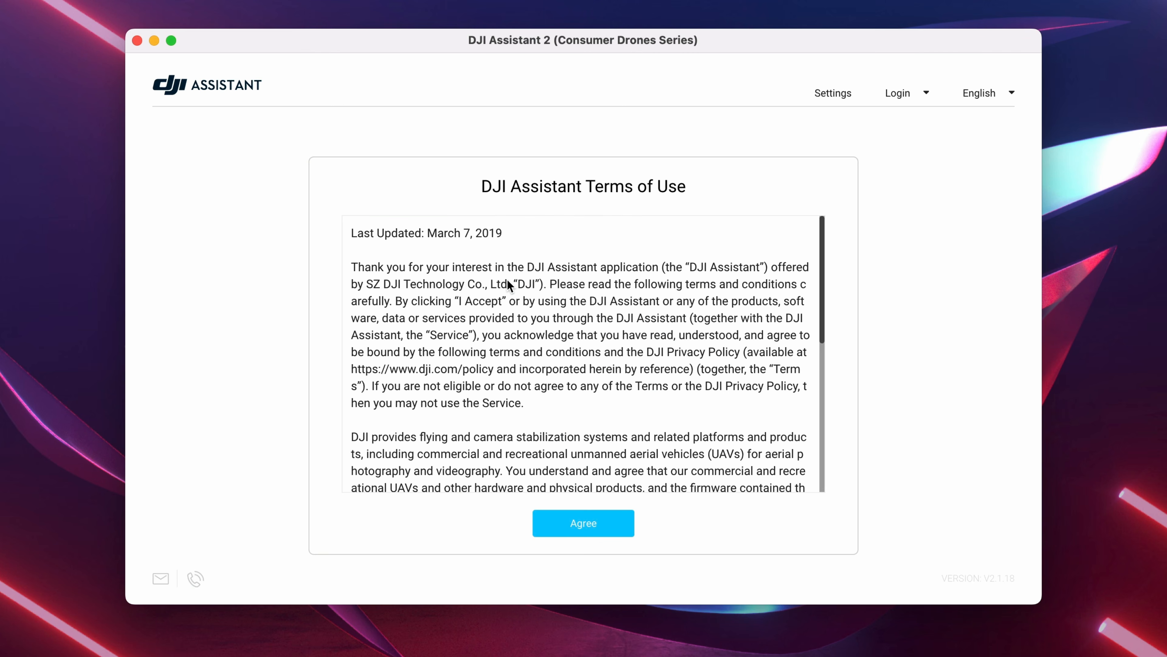
Scroll through and agree to the DJI Assistant Terms of Use, and accept the DJI Privacy Policy.
left_click_drag(825, 306, 842, 472)
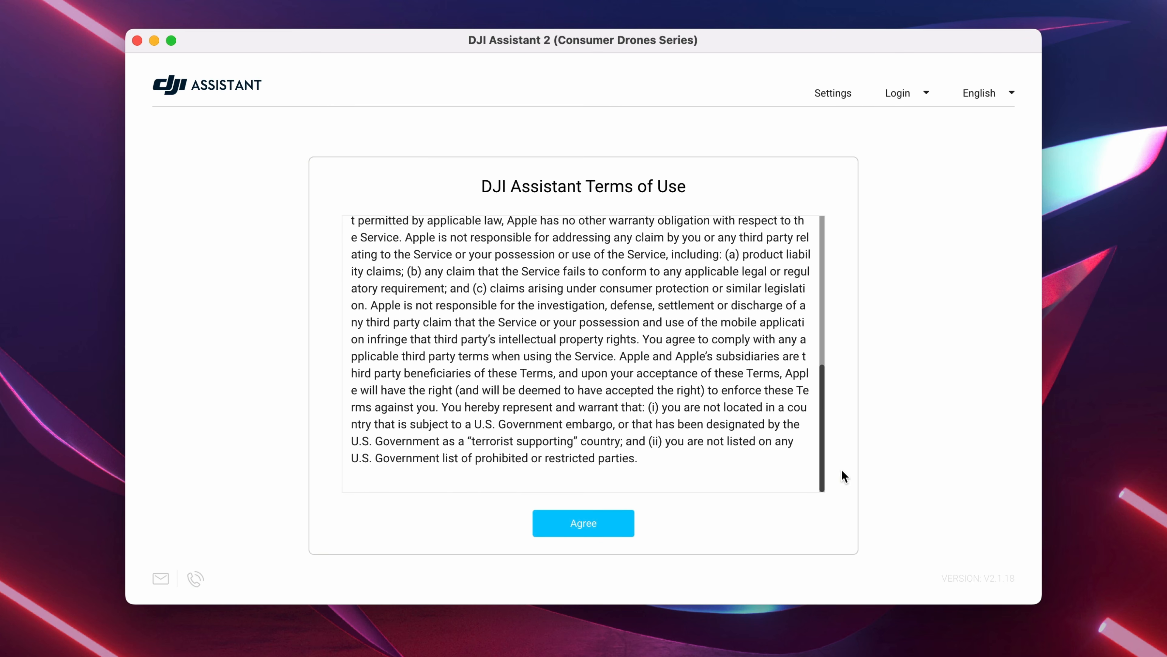
left_click(591, 529)
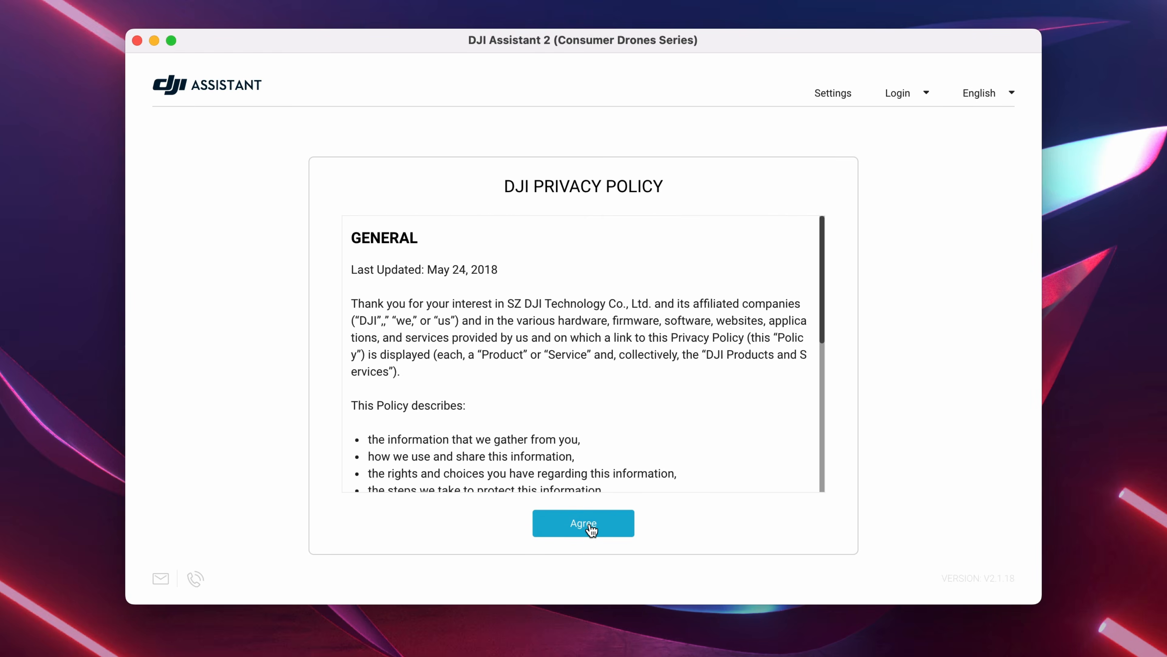
left_click(602, 522)
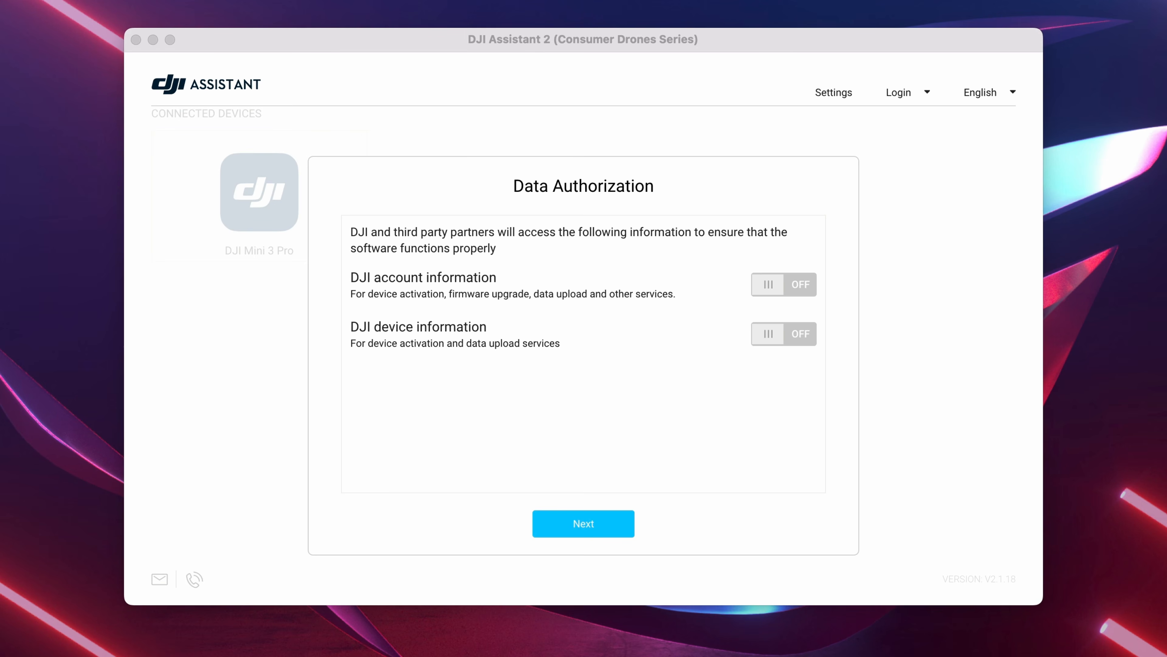
Authorise sharing of DJI account information and DJI device information, and join the Product Improvement Program.
left_click(771, 286)
left_click(774, 286)
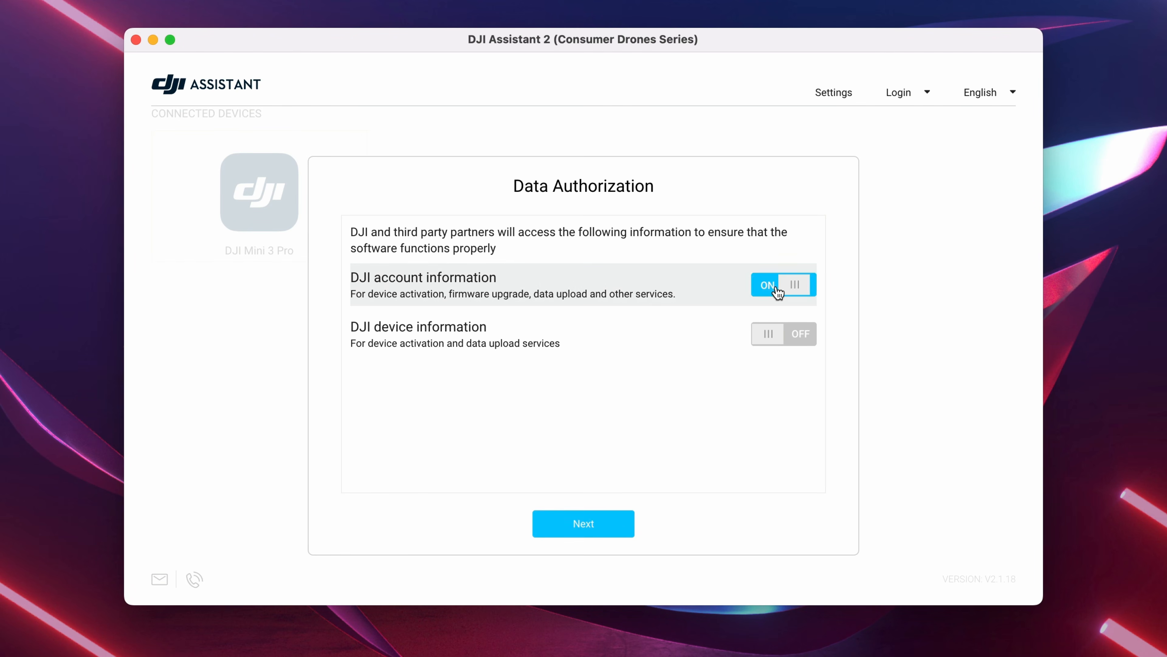
left_click(778, 341)
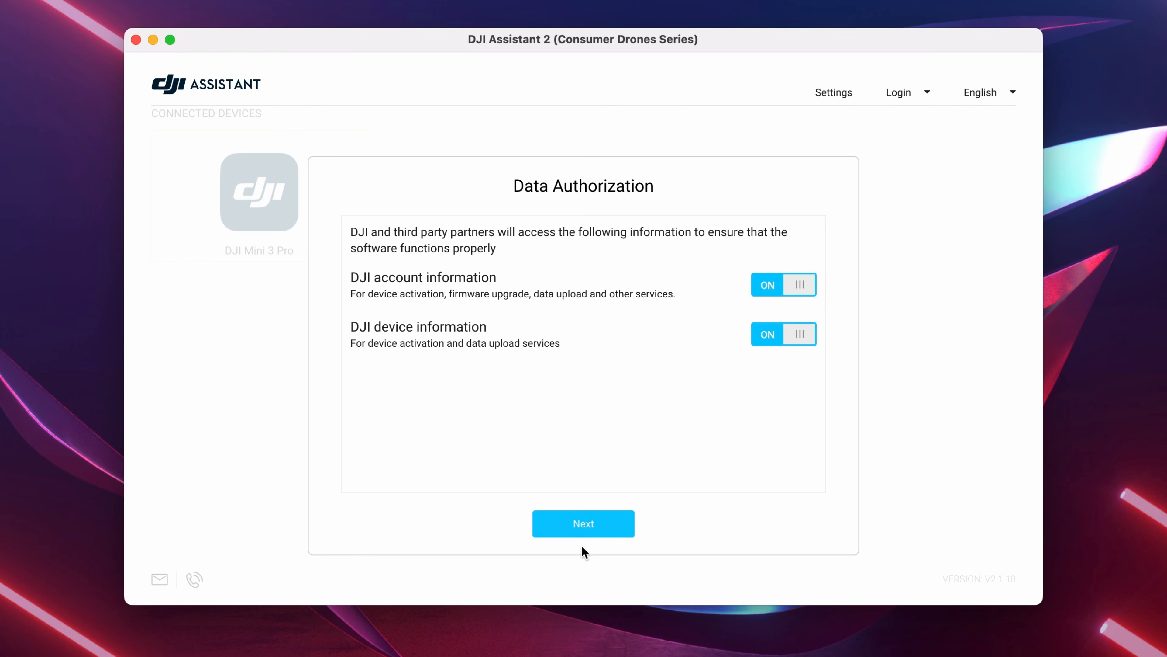
left_click(579, 529)
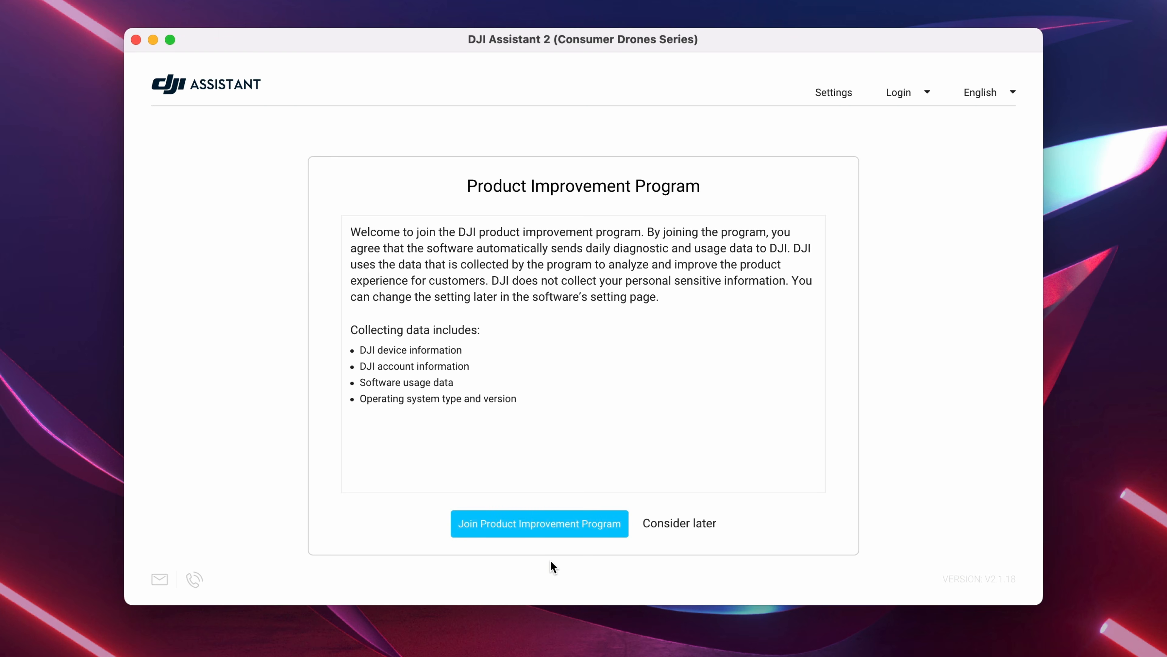
left_click(555, 529)
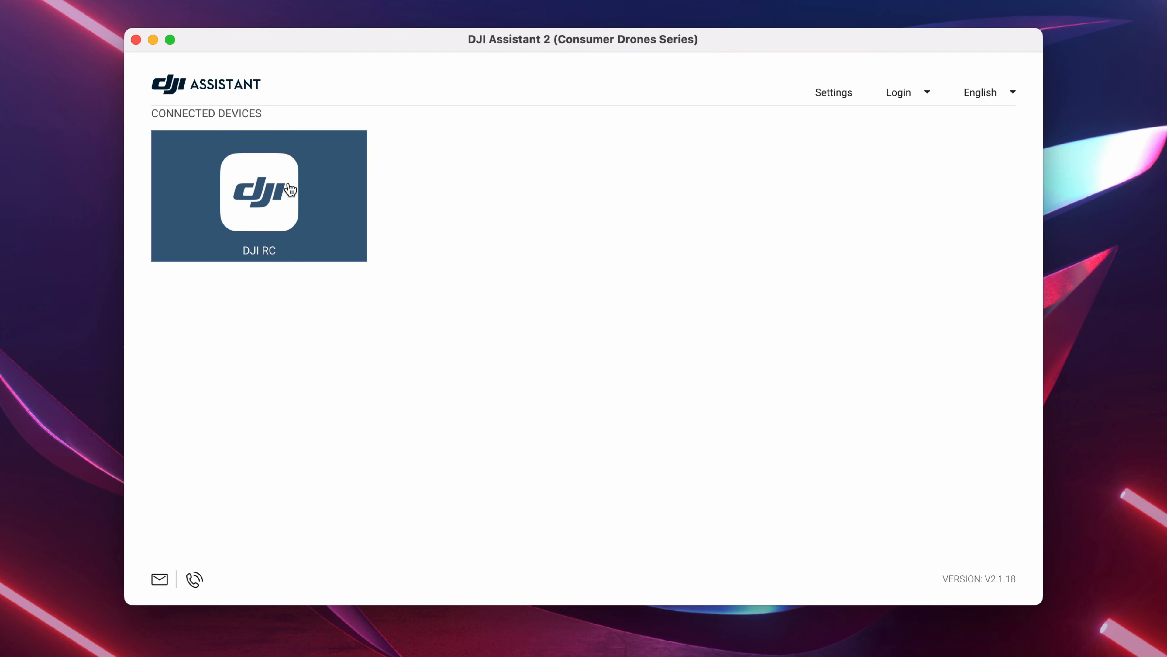
Start the firmware upgrade of the connected DJI RC controller to version V01.03.0100.
left_click(289, 189)
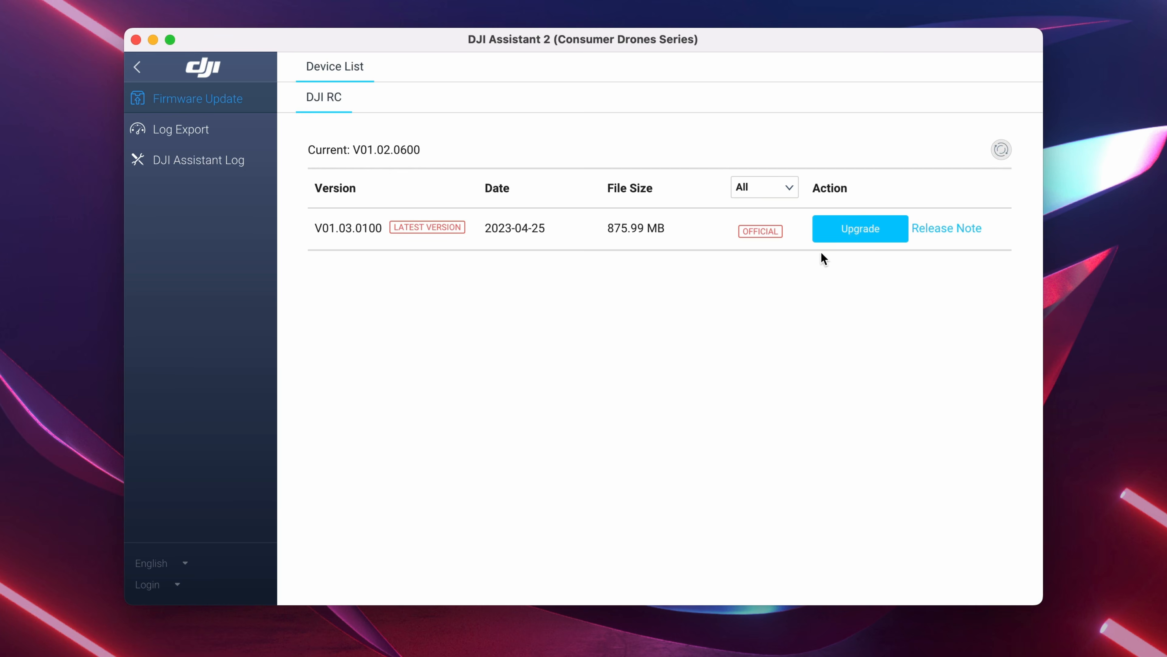
left_click(858, 232)
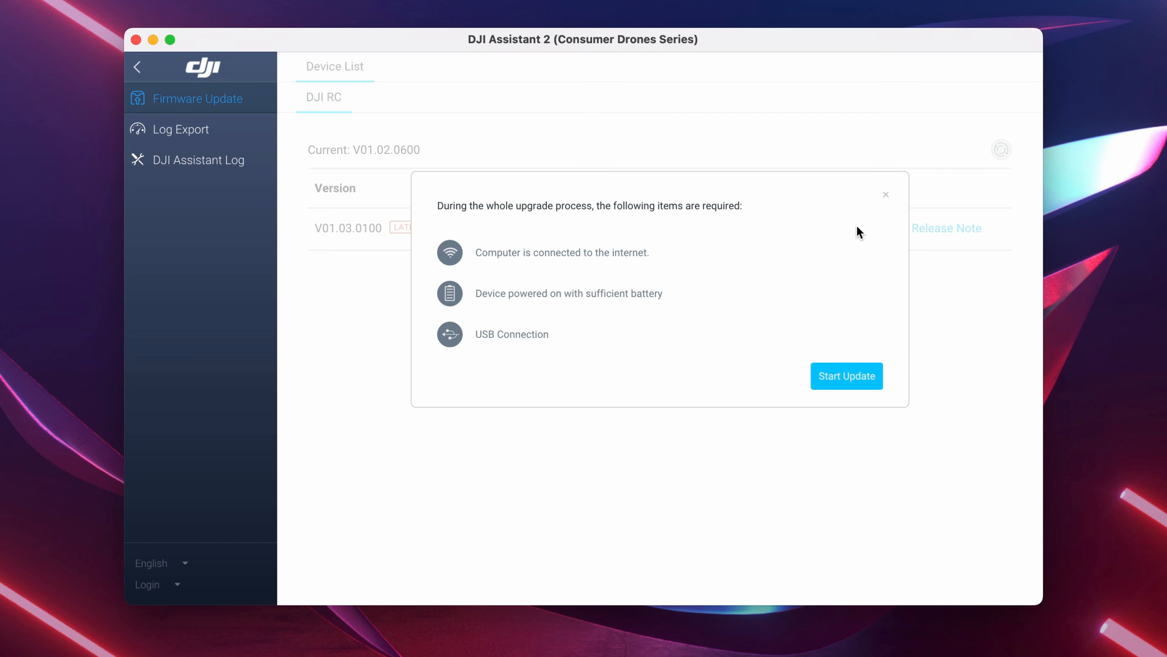
left_click(841, 382)
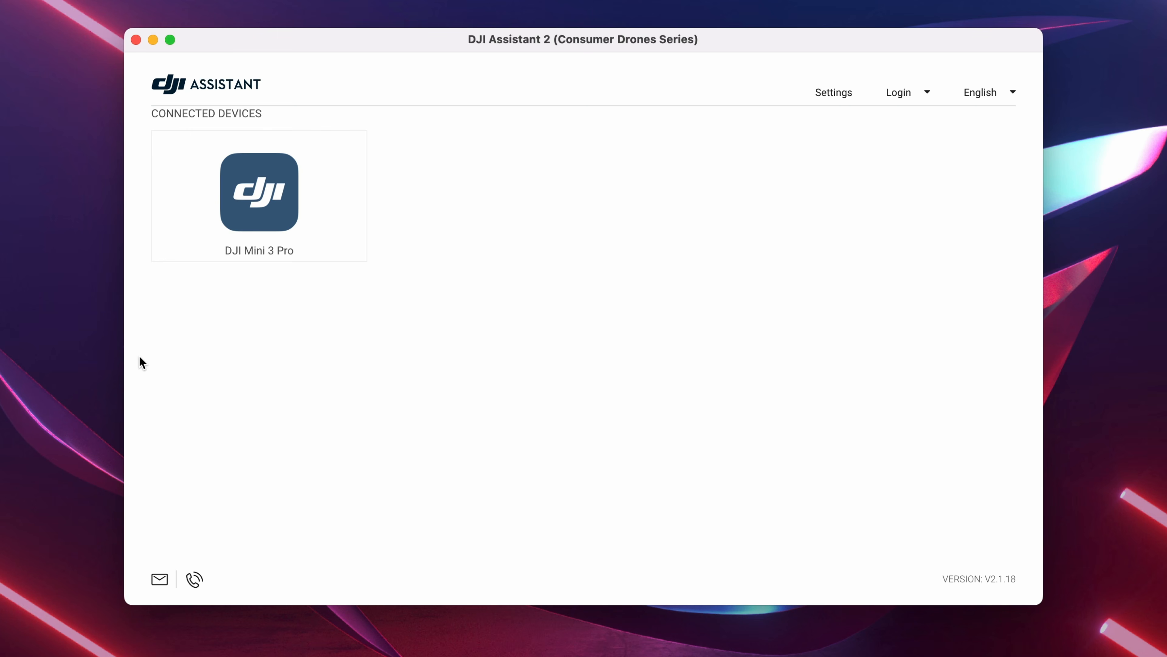
Start the firmware upgrade of the connected DJI Mini 3 Pro to version V01.00.0600.
left_click(260, 207)
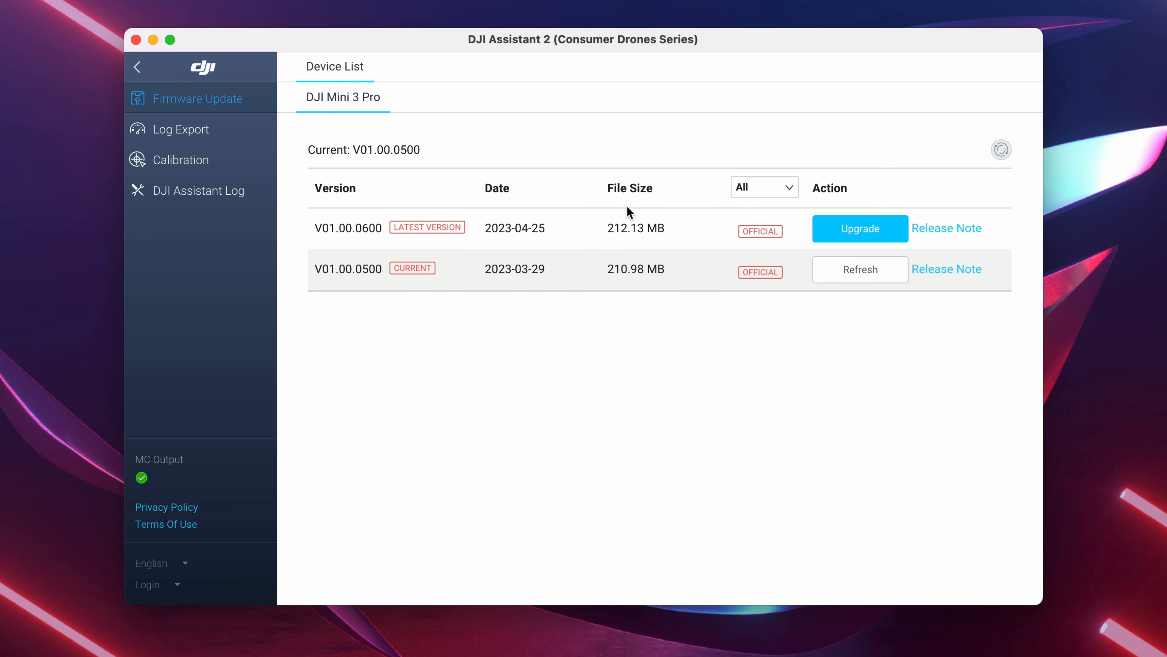
left_click(865, 232)
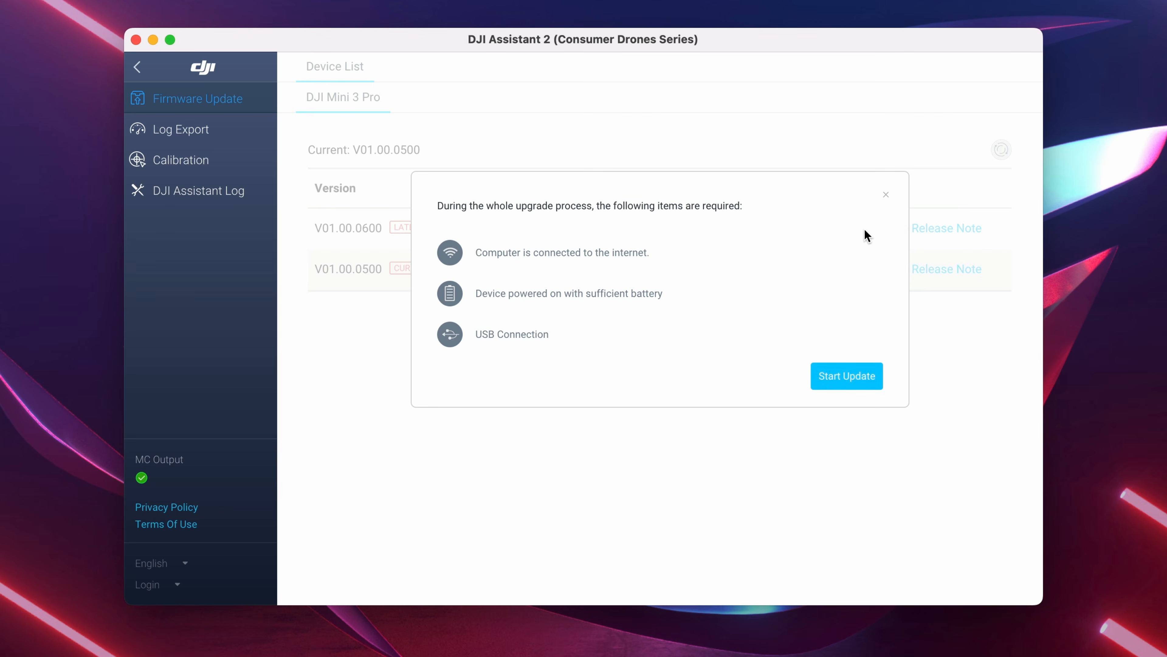
left_click(854, 383)
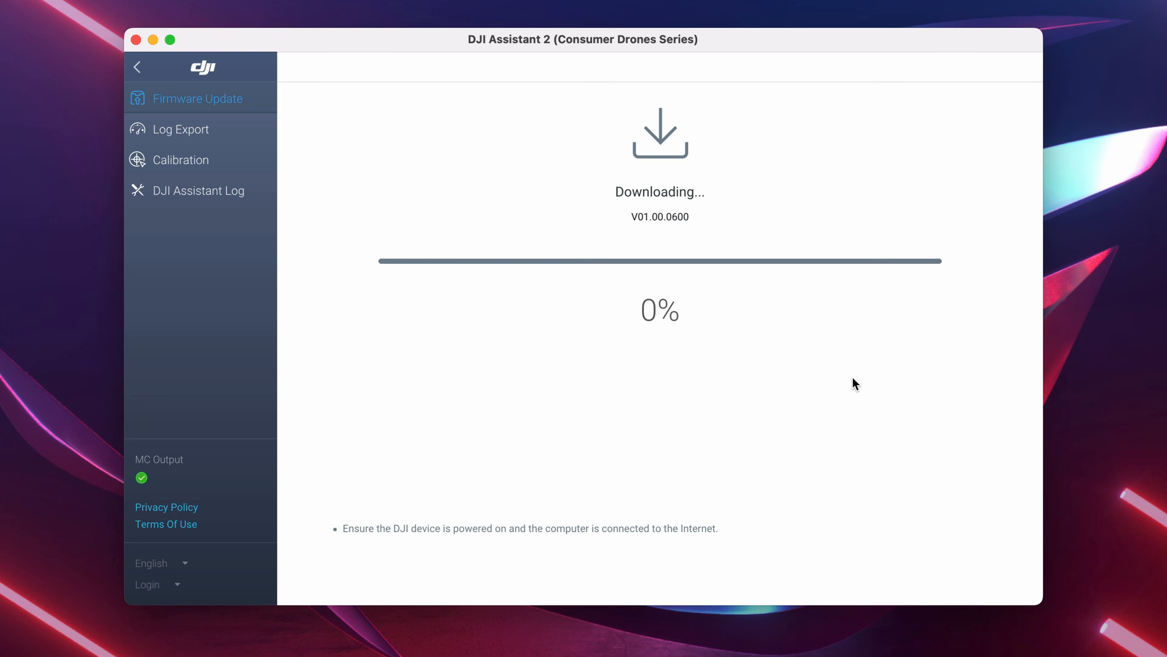